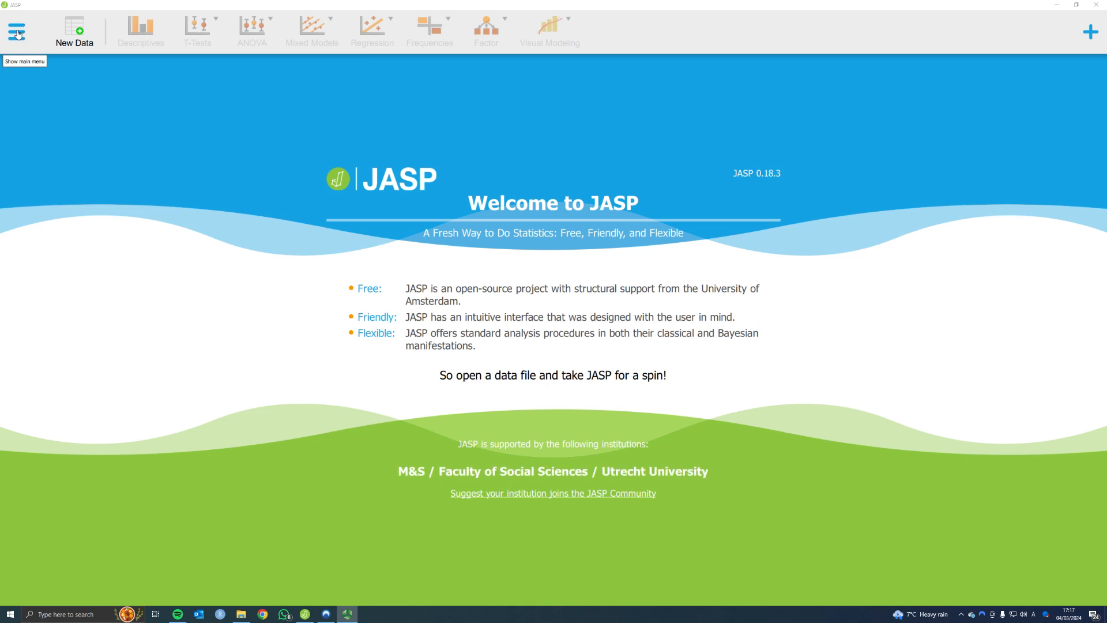
# - Open the Independent t-test data file from the Data-for-handbook-upload folder on the computer
pyautogui.click(19, 28)
pyautogui.click(27, 77)
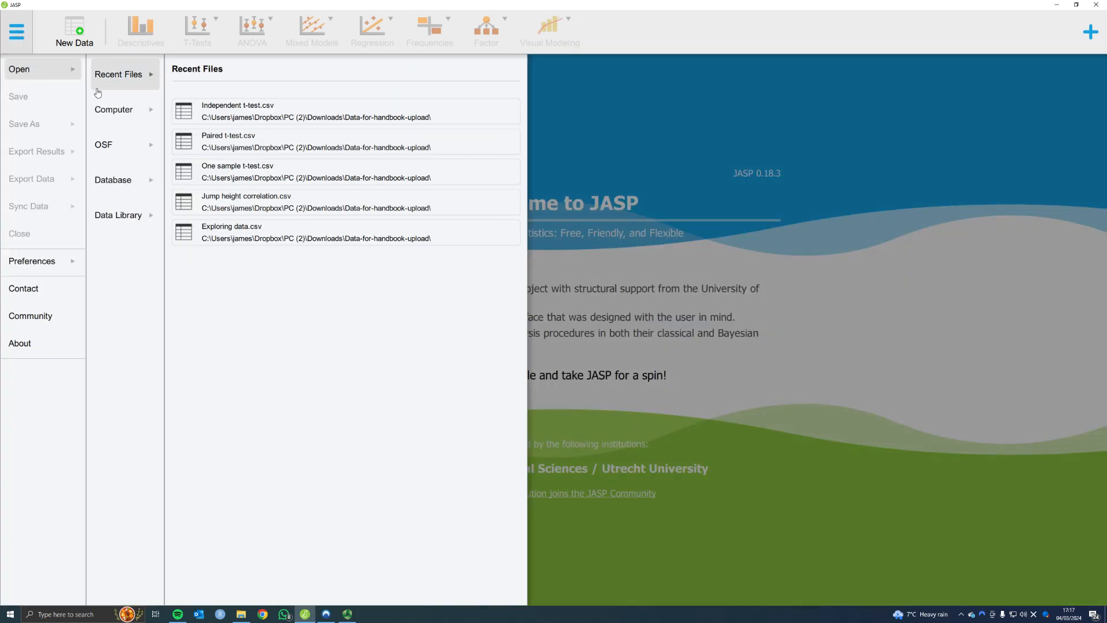
pyautogui.click(115, 117)
pyautogui.click(222, 138)
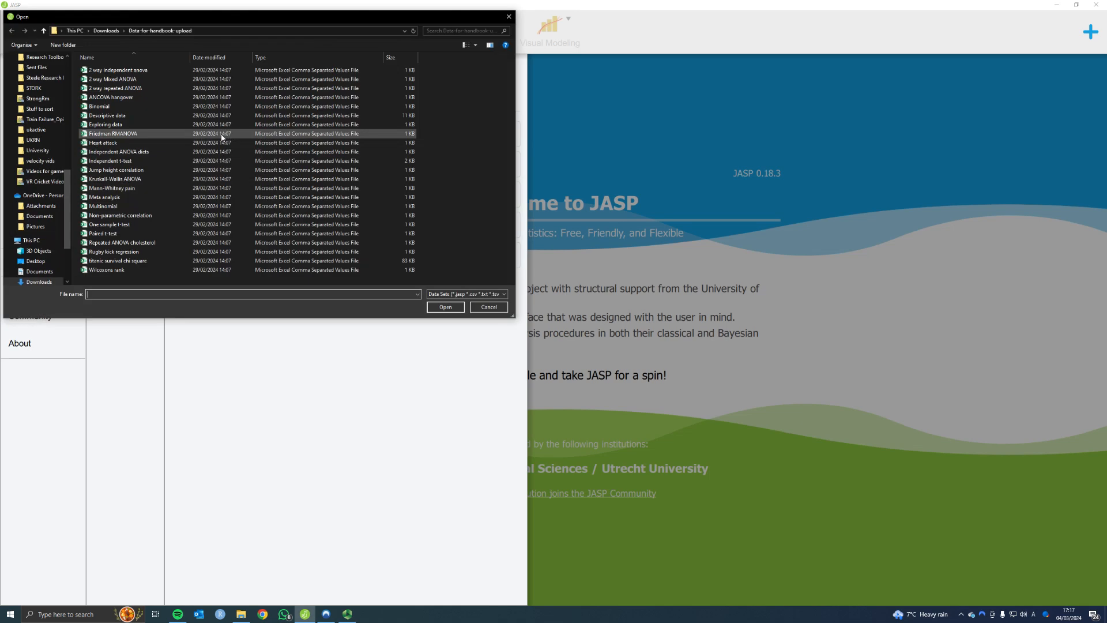
pyautogui.doubleClick(121, 165)
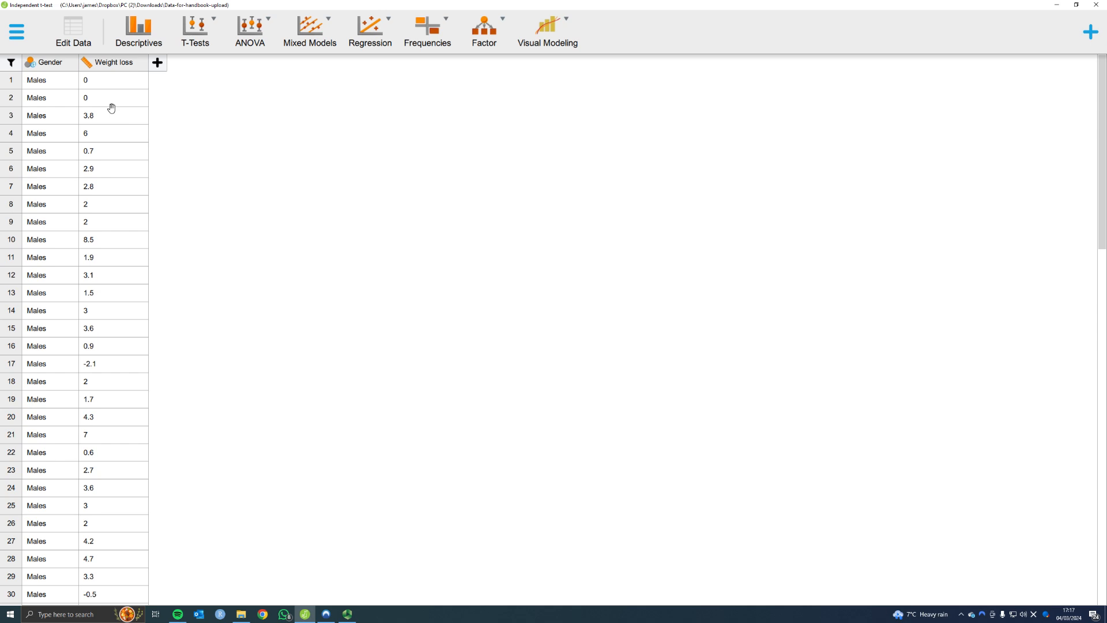
# - Examine the Gender and Weight loss columns across the male and female rows of the dataset
pyautogui.scroll(-15, 63, 334)
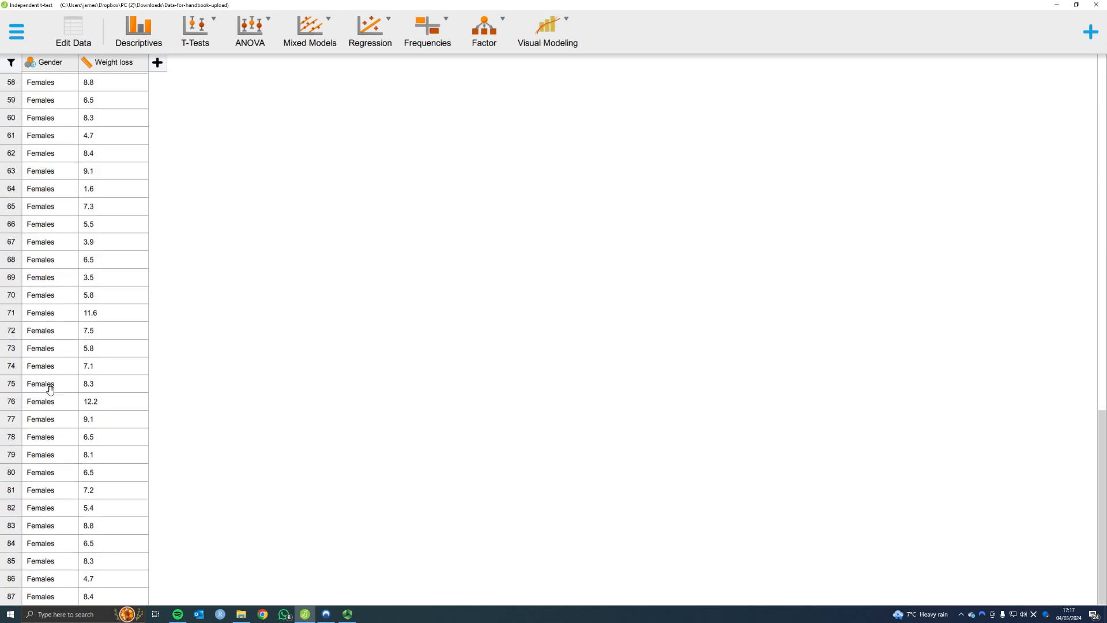
pyautogui.scroll(15, 50, 388)
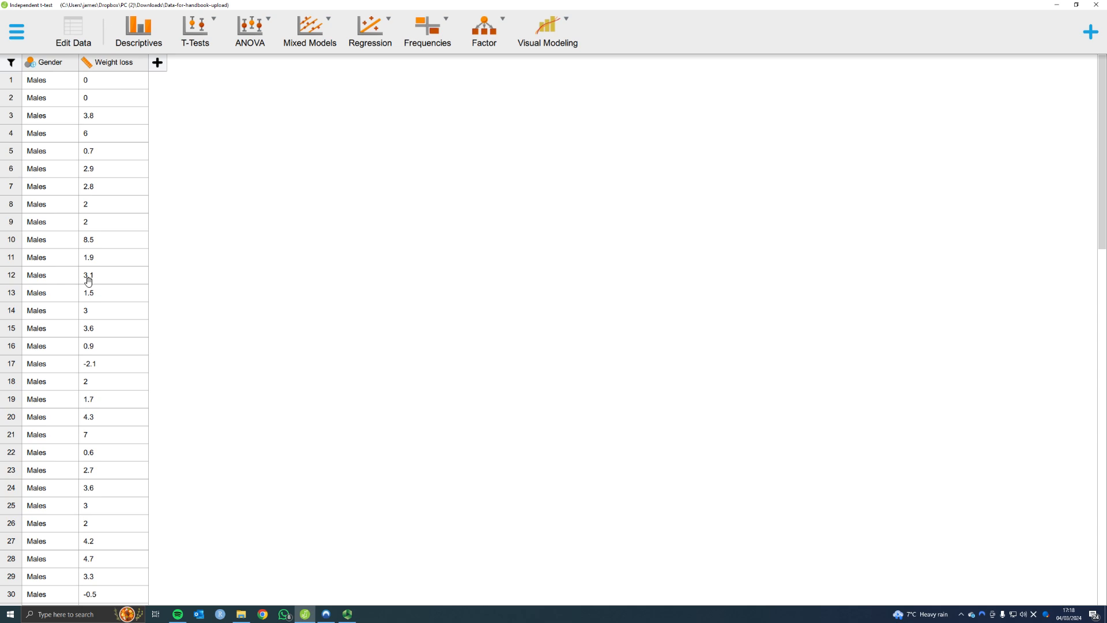
pyautogui.scroll(-10, 78, 352)
pyautogui.scroll(-5, 79, 353)
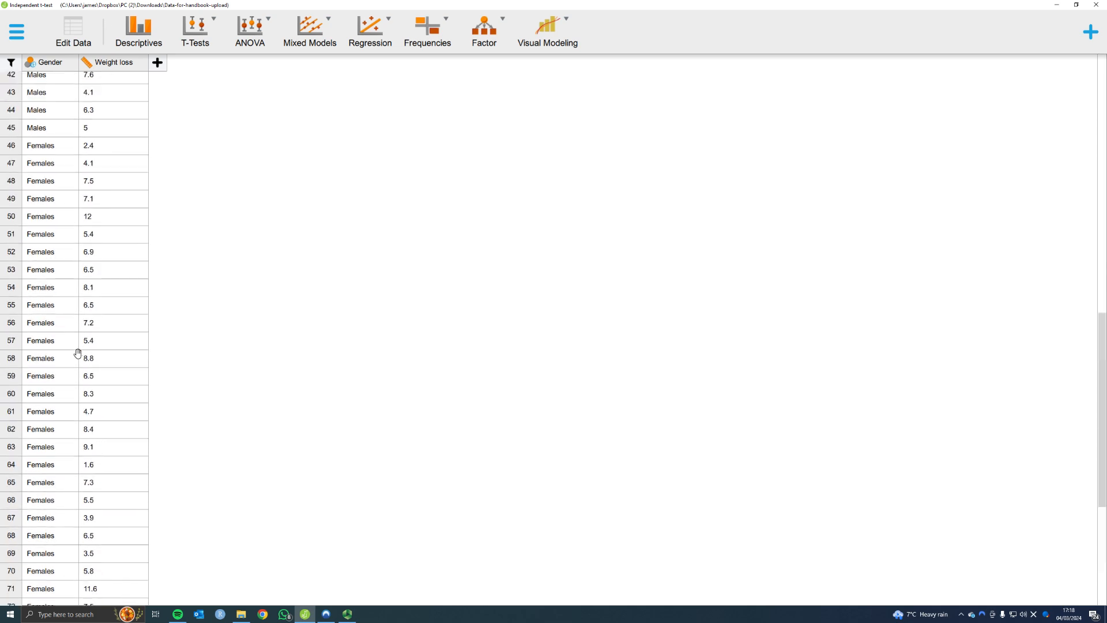
pyautogui.scroll(15, 79, 353)
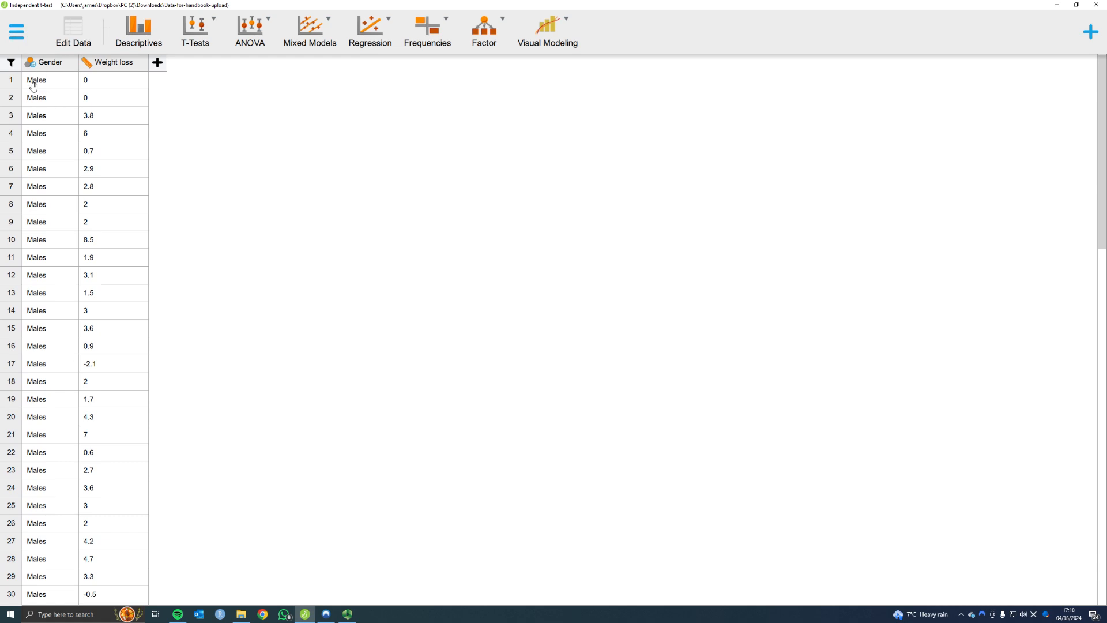
pyautogui.scroll(-1, 56, 347)
pyautogui.scroll(-8, 56, 347)
pyautogui.scroll(9, 54, 381)
pyautogui.scroll(-8, 55, 380)
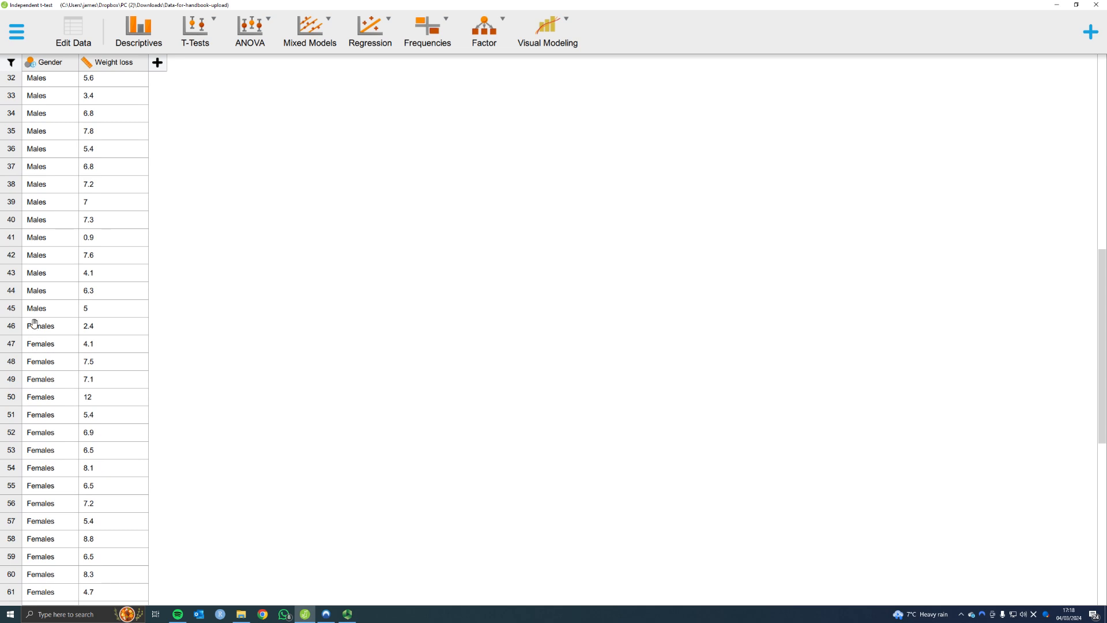
pyautogui.scroll(8, 34, 305)
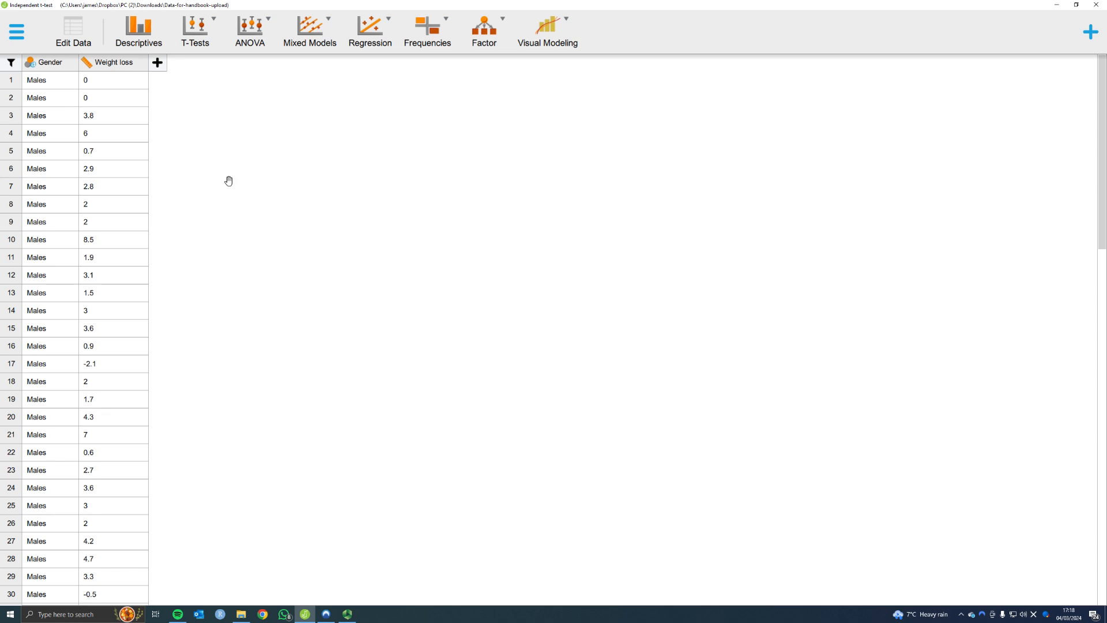
# - Run a classical linear regression with Weight loss as the dependent variable and Gender as a factor, and review its output tables
pyautogui.click(375, 30)
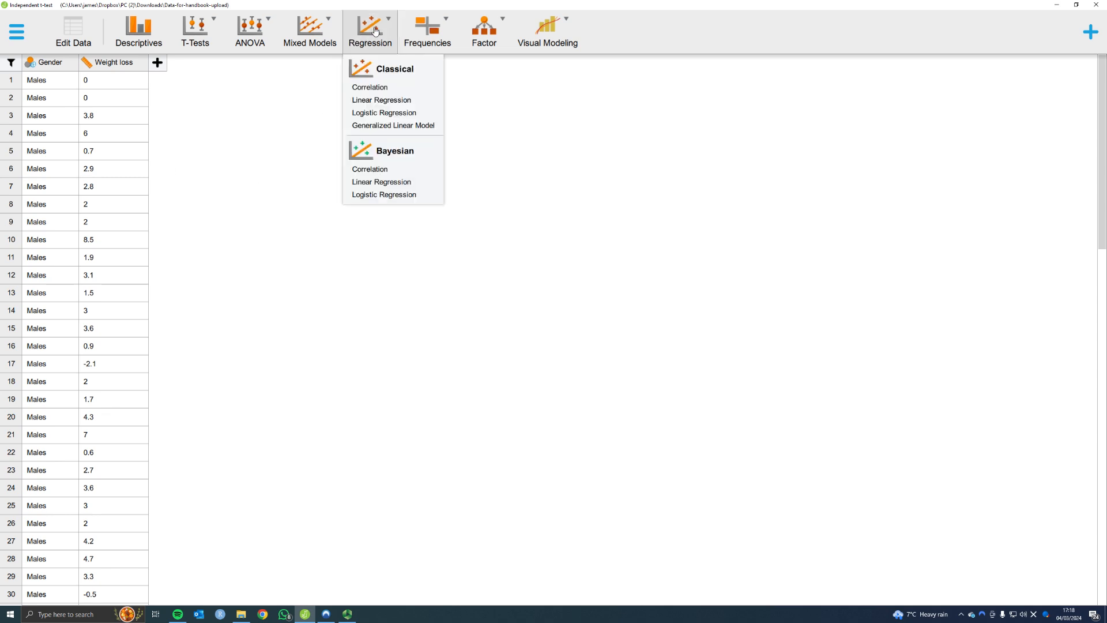
pyautogui.click(377, 101)
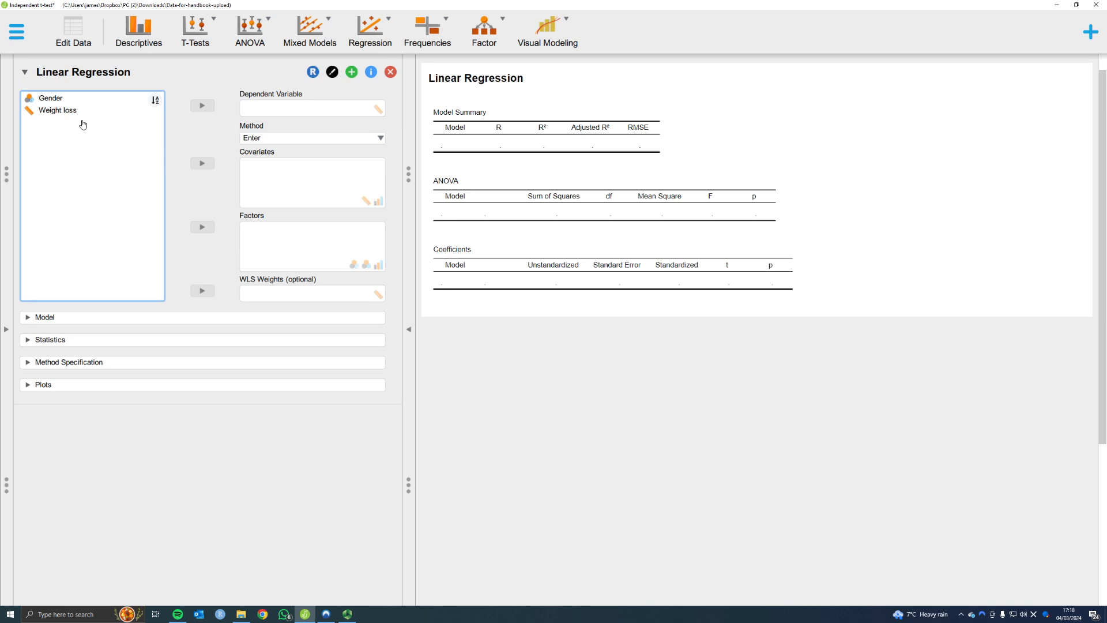
pyautogui.doubleClick(68, 113)
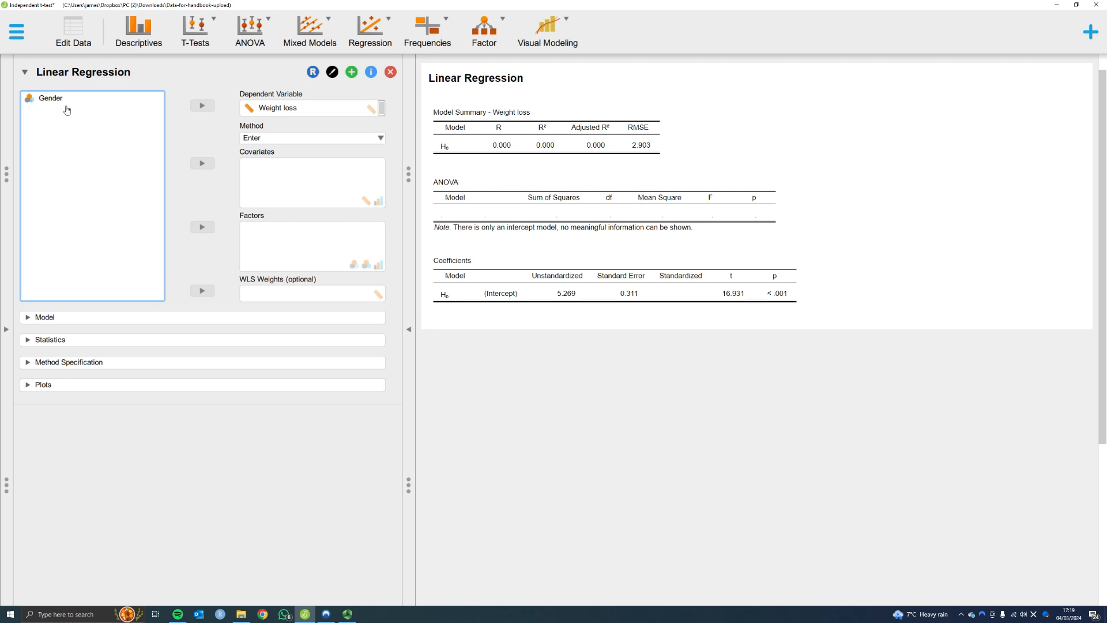
pyautogui.click(205, 231)
pyautogui.moveTo(91, 107); pyautogui.dragTo(314, 258)
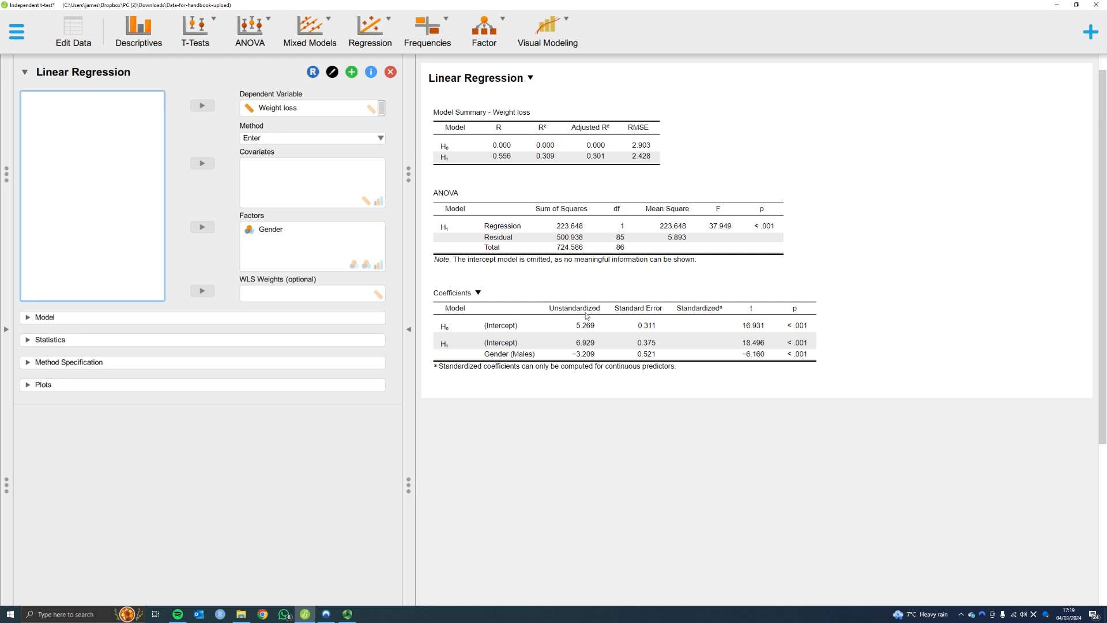
pyautogui.scroll(-1, 438, 348)
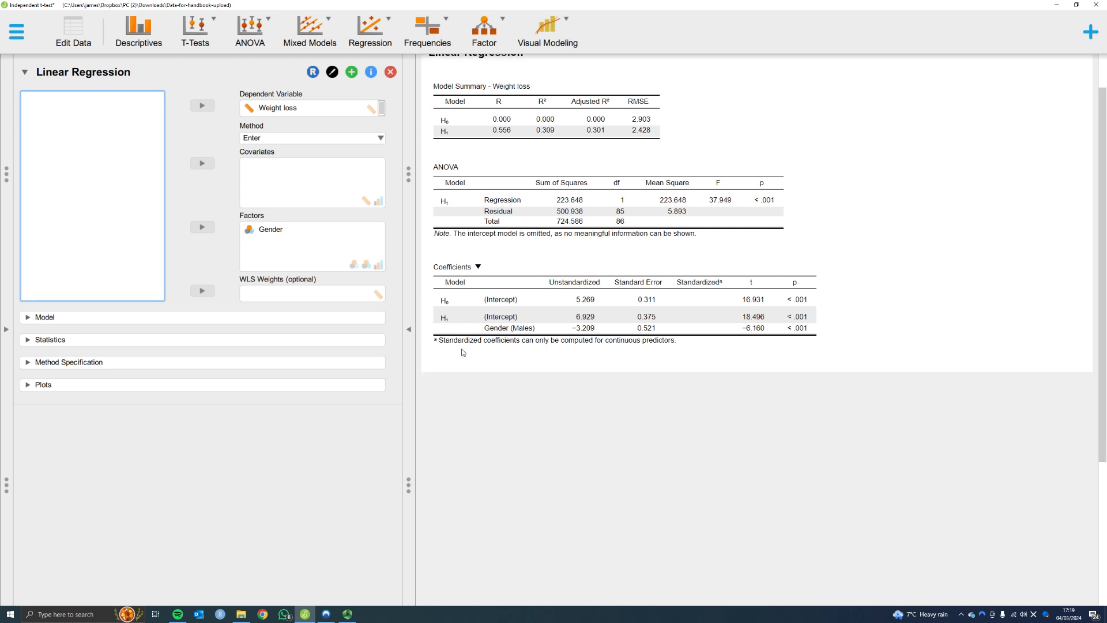
pyautogui.scroll(3, 447, 363)
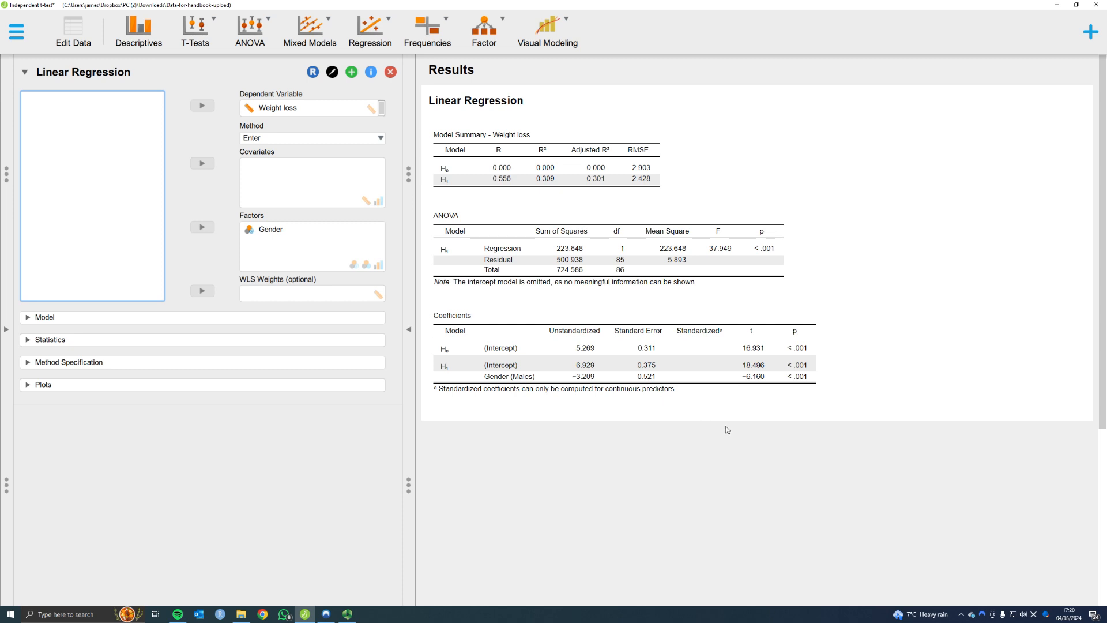
# - Run a classical independent samples t-test with Weight loss as the dependent variable and Gender as the grouping variable
pyautogui.click(202, 28)
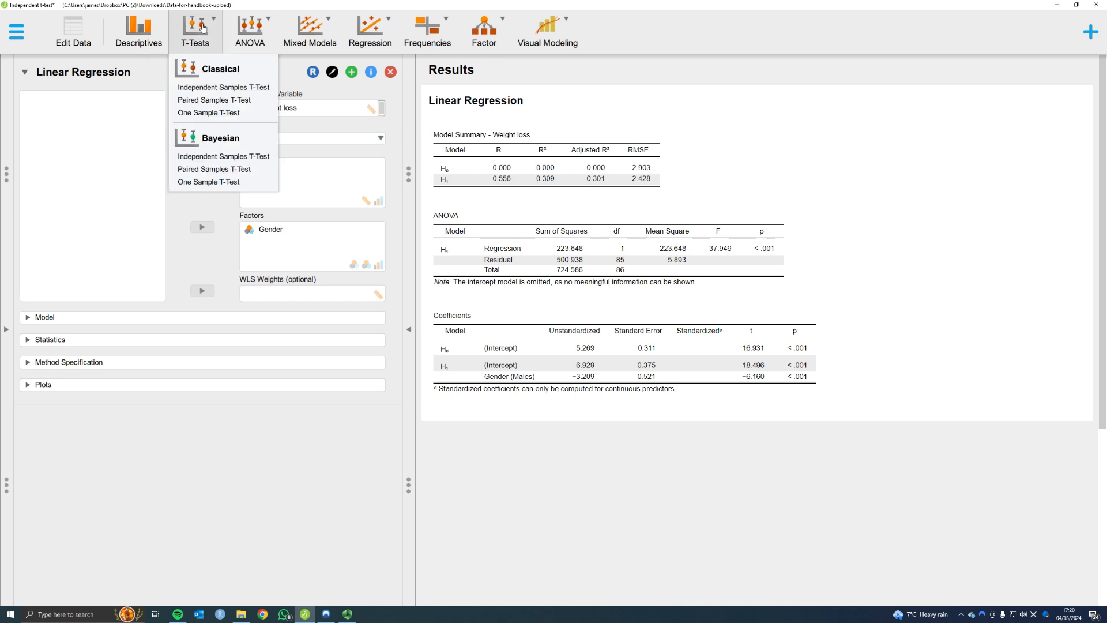
pyautogui.click(213, 88)
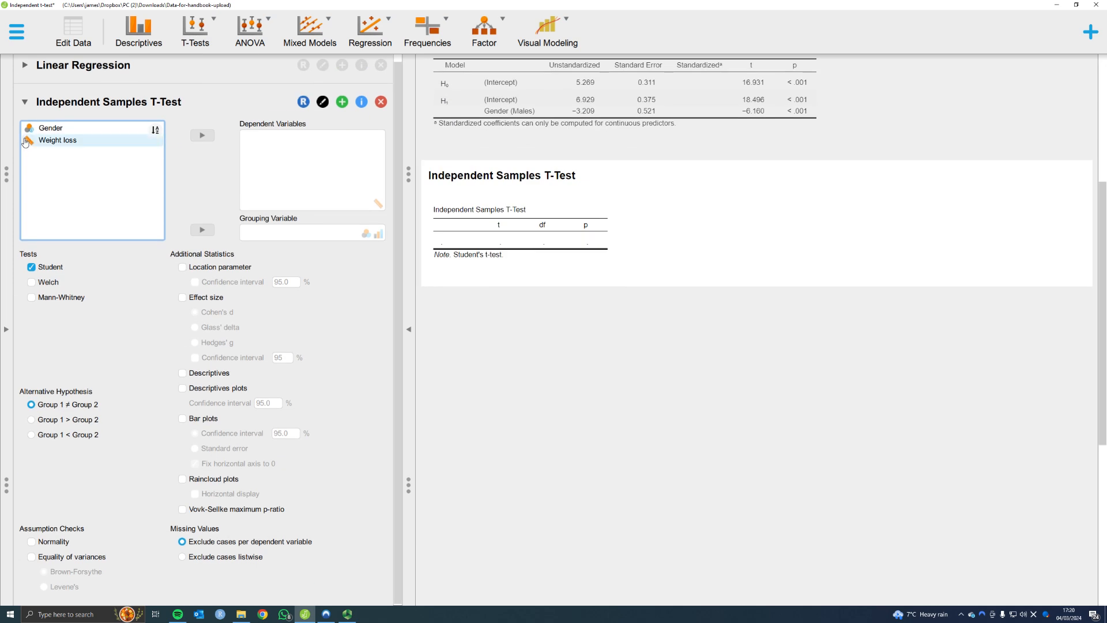
pyautogui.click(46, 142)
pyautogui.click(202, 135)
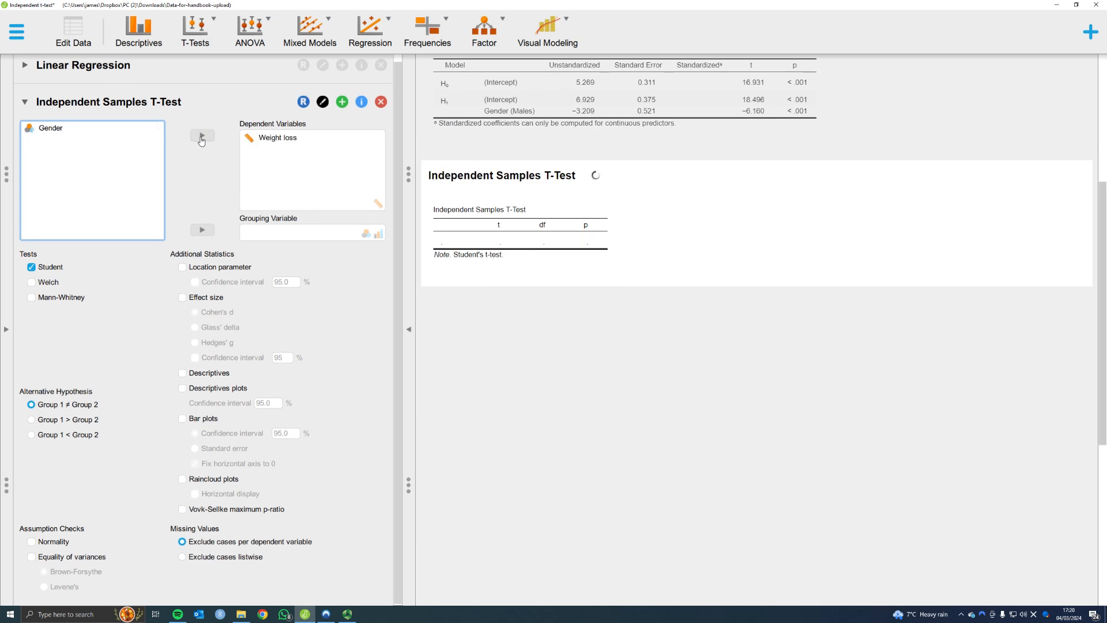
pyautogui.click(61, 129)
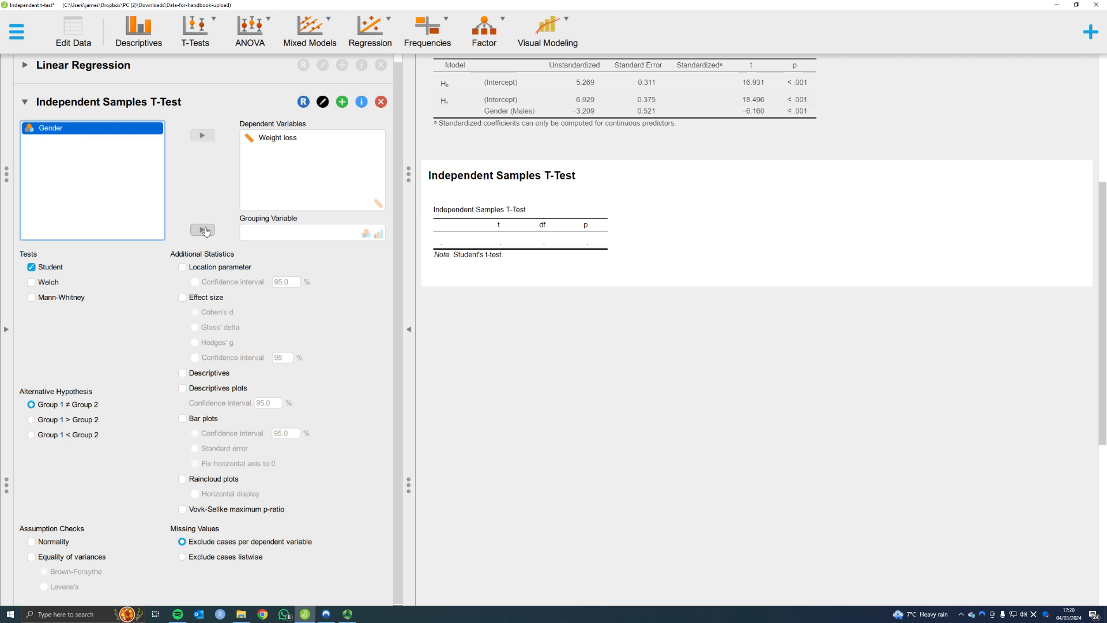
pyautogui.click(202, 230)
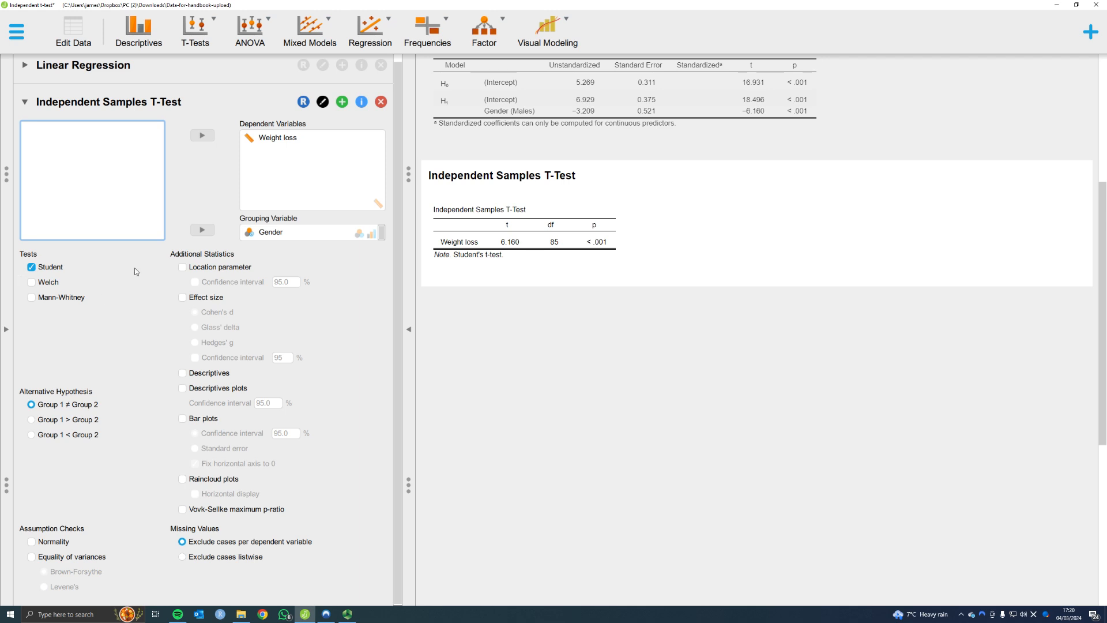
# - Add descriptives, the location parameter and raincloud plots with horizontal display to the independent samples t-test output
pyautogui.click(181, 374)
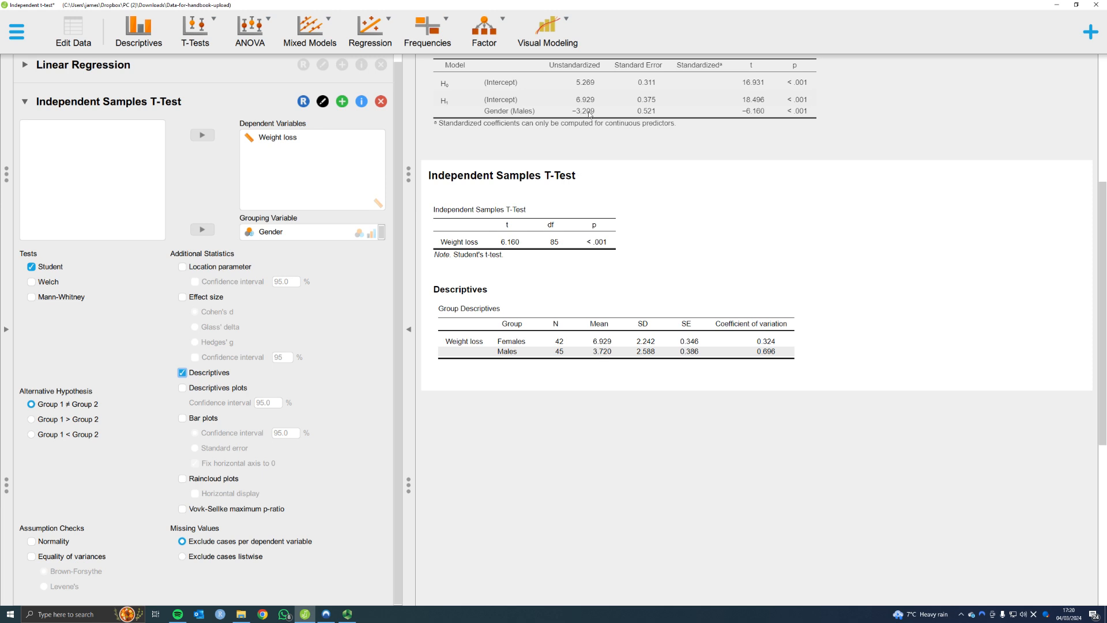
pyautogui.click(182, 267)
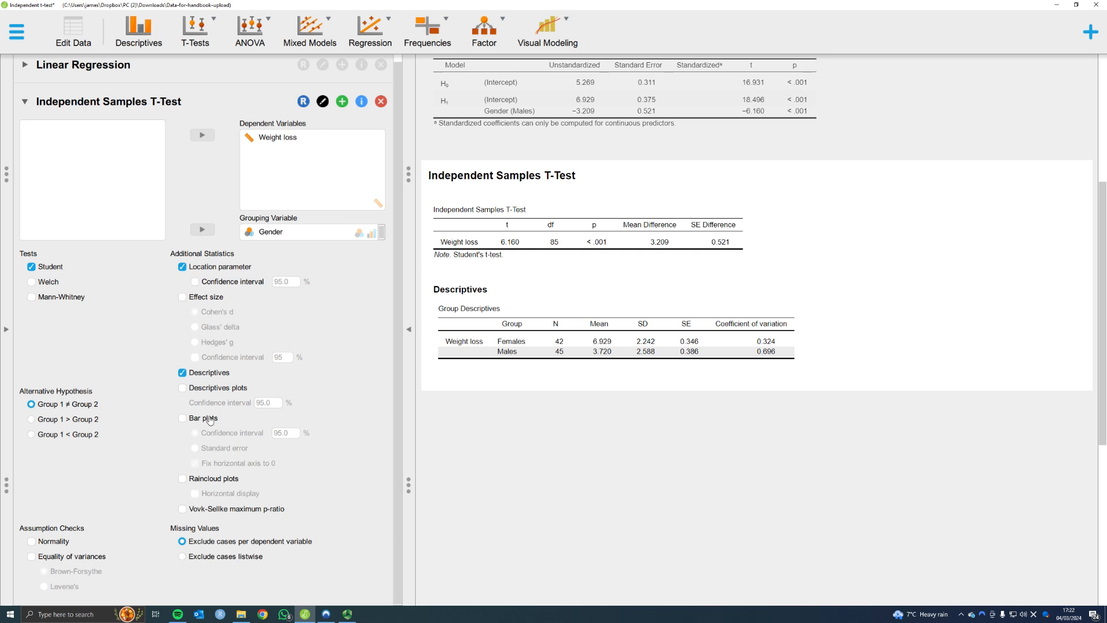
pyautogui.click(182, 479)
pyautogui.scroll(-1, 652, 310)
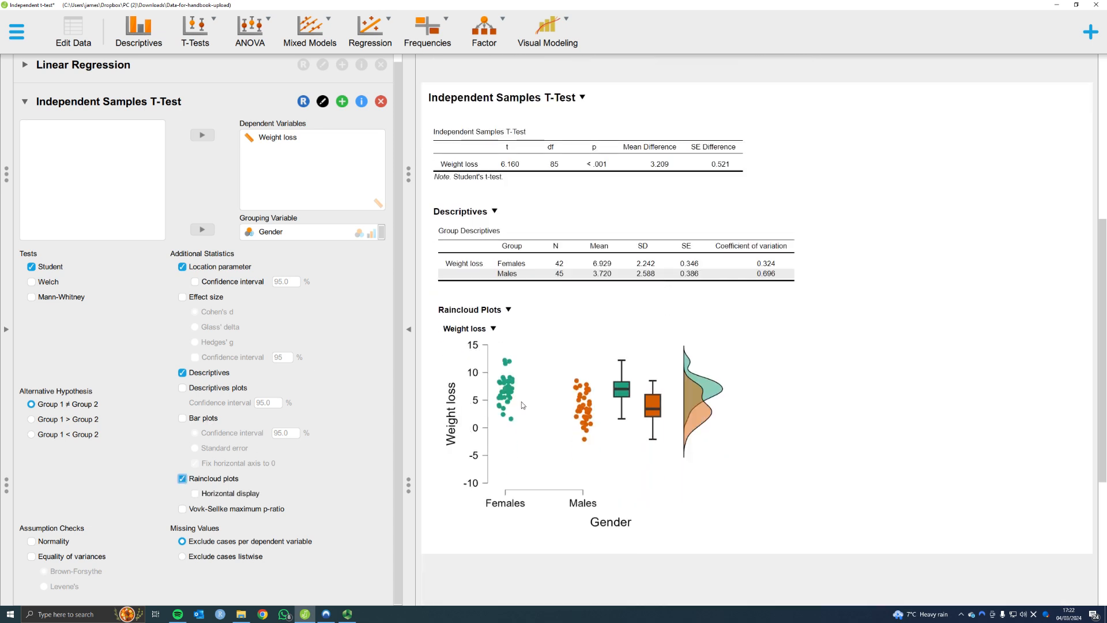
pyautogui.click(195, 493)
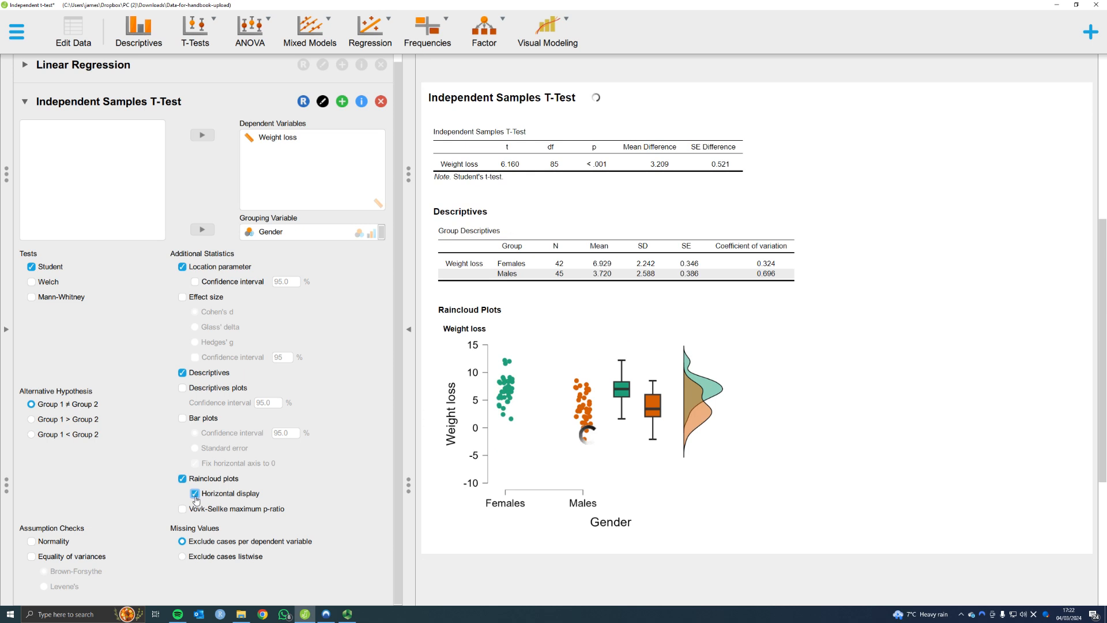